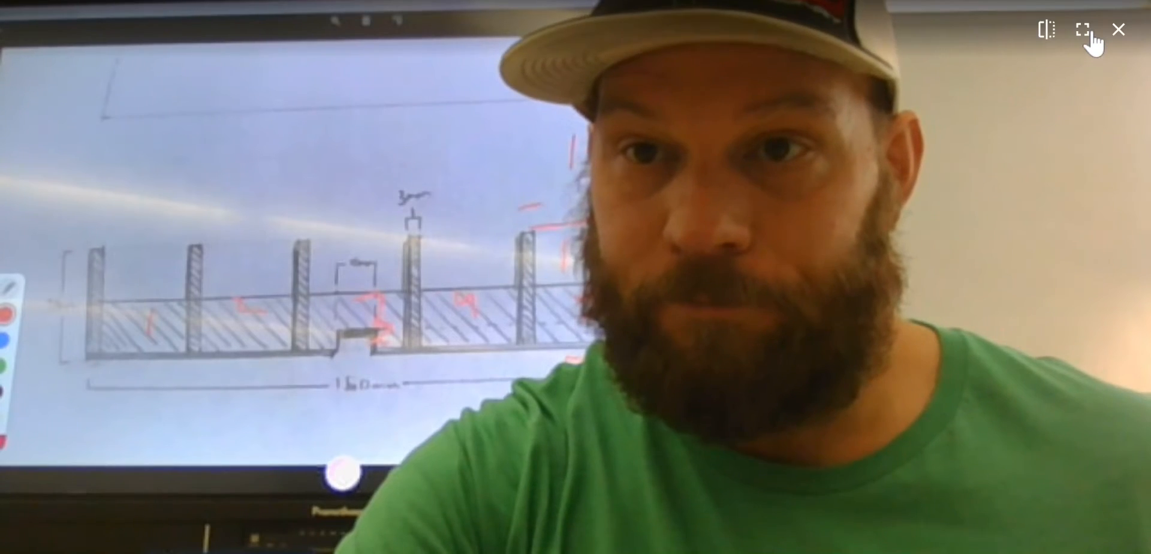
{"action": "left_click", "coordinate": [1083, 30]}
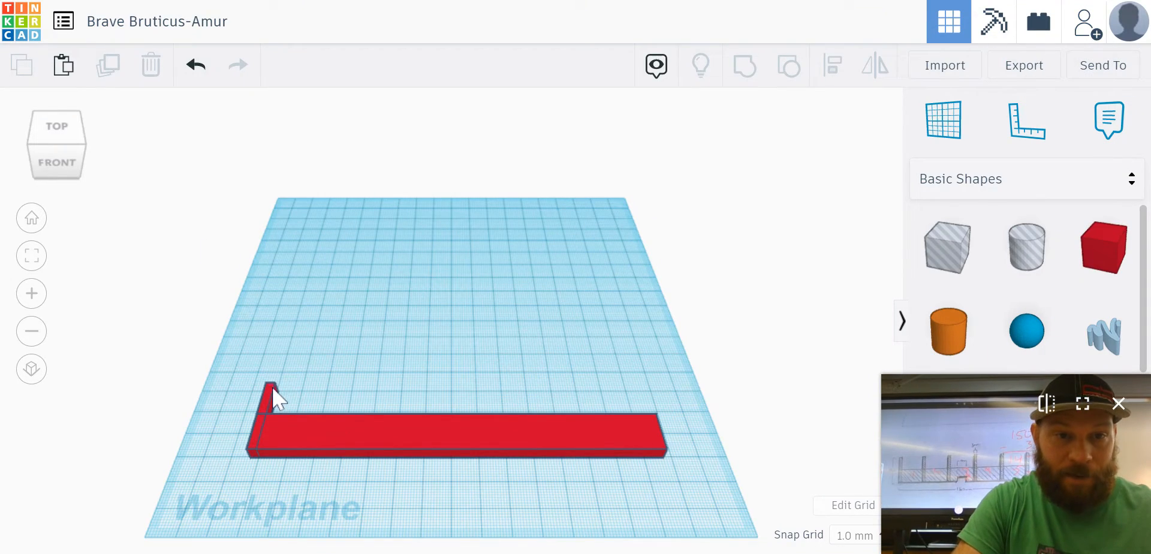
Duplicate the thin upright at the bar's left end and offset the copy 29.4 mm along the bar
{"action": "left_click", "coordinate": [270, 406]}
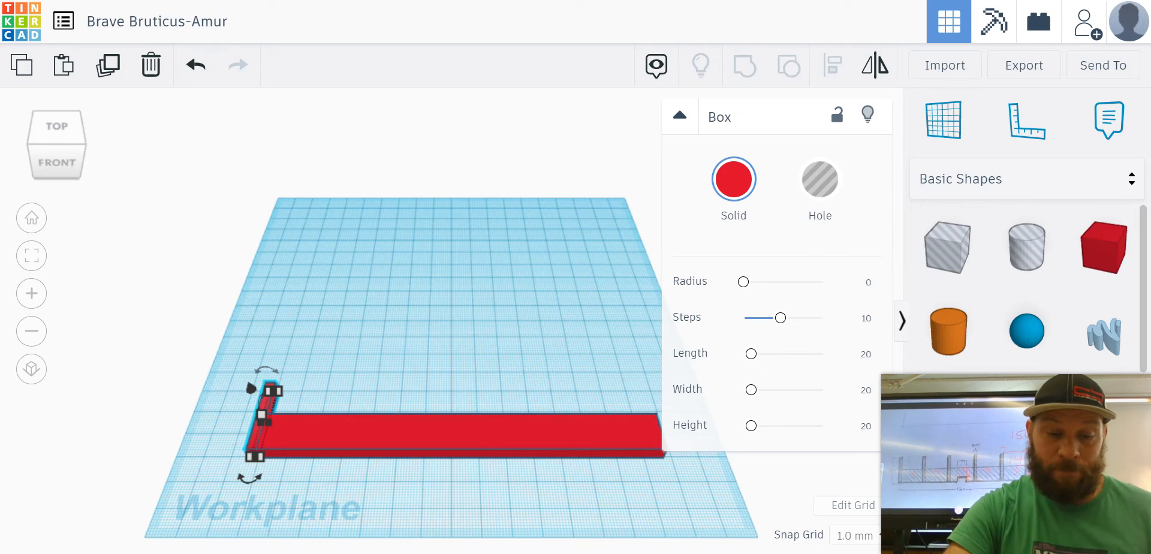
{"action": "left_click_drag", "start_coordinate": [267, 405], "coordinate": [398, 311]}
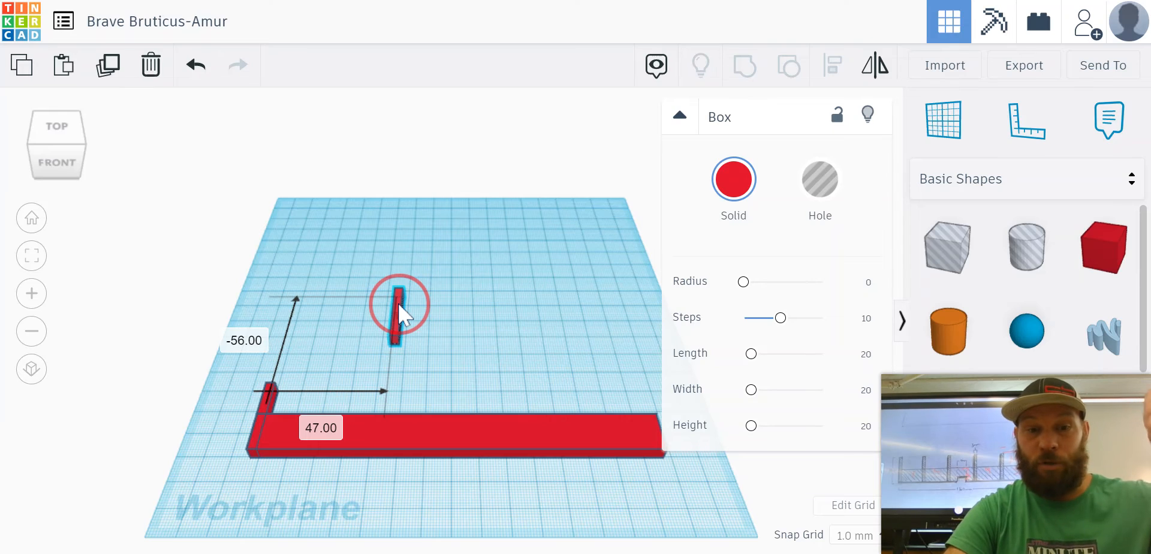
{"action": "left_click_drag", "start_coordinate": [399, 311], "coordinate": [358, 390]}
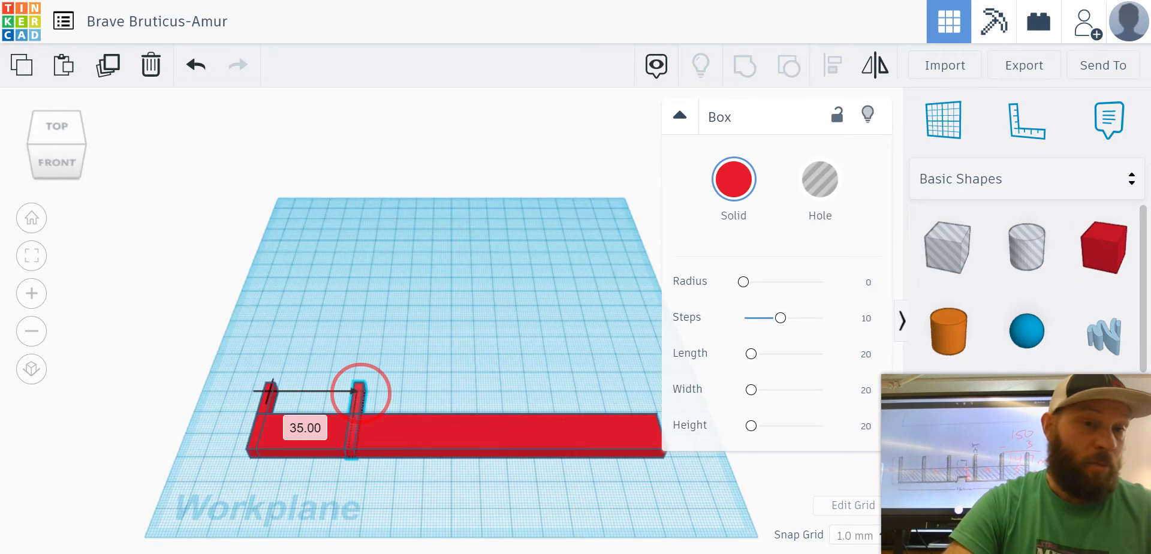
{"action": "left_click_drag", "start_coordinate": [361, 394], "coordinate": [368, 390]}
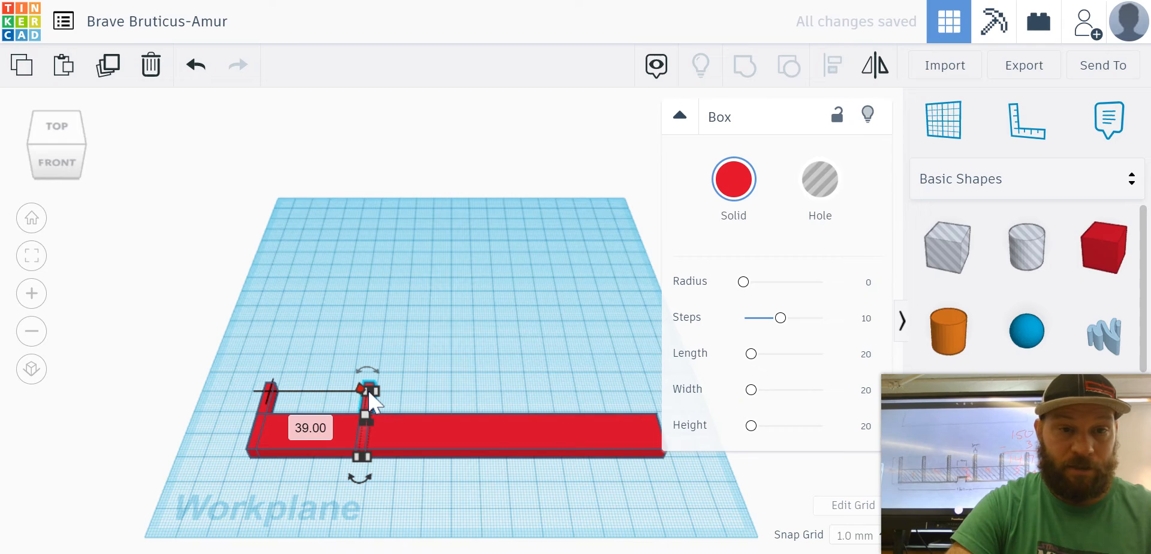
{"action": "left_click", "coordinate": [312, 426]}
{"action": "type", "text": "29"}
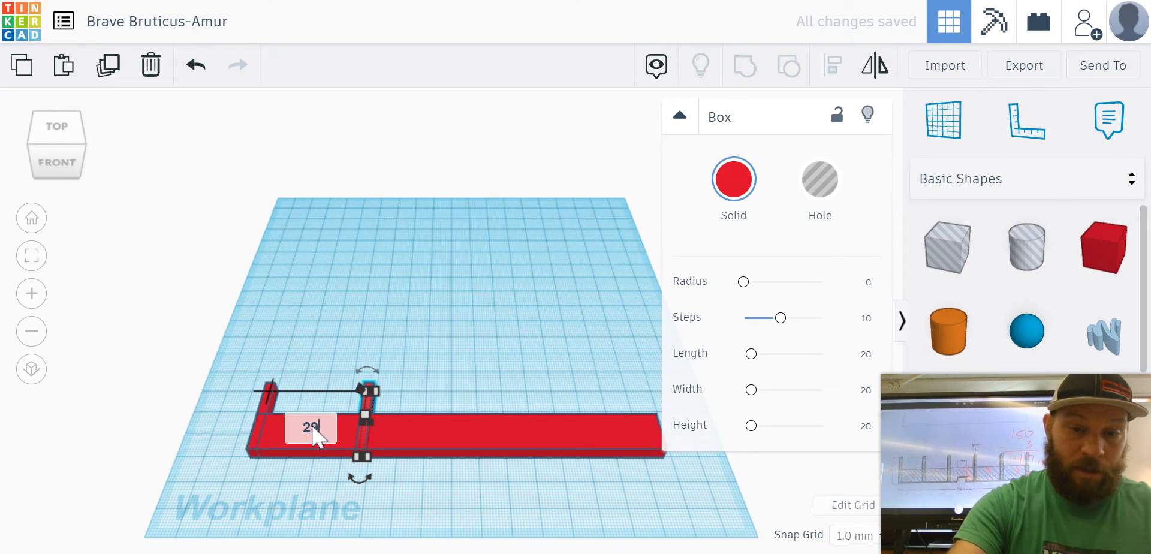
{"action": "type", "text": ".4"}
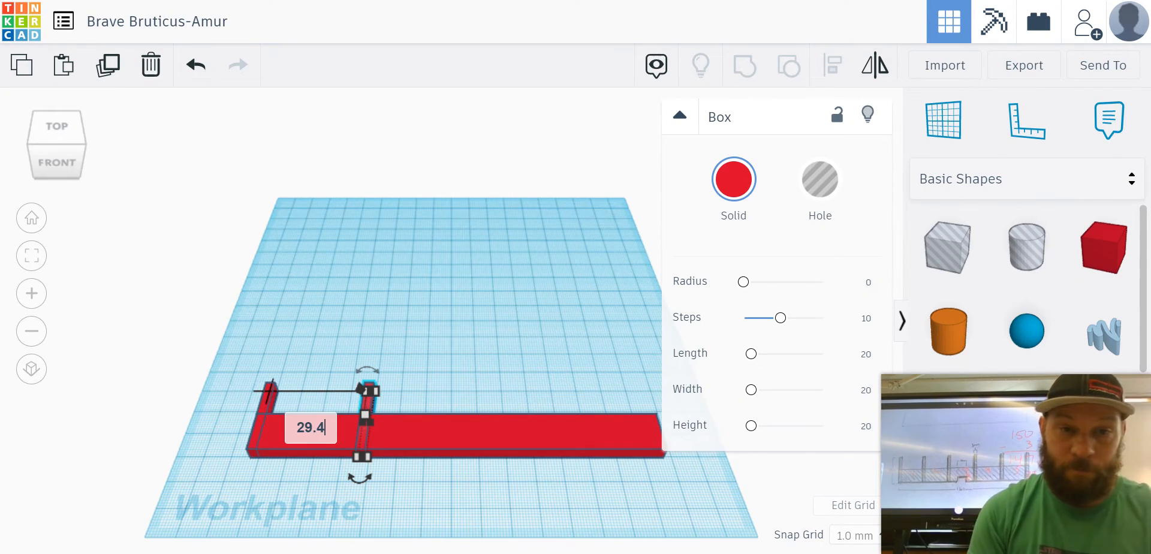
{"action": "key", "text": "Return"}
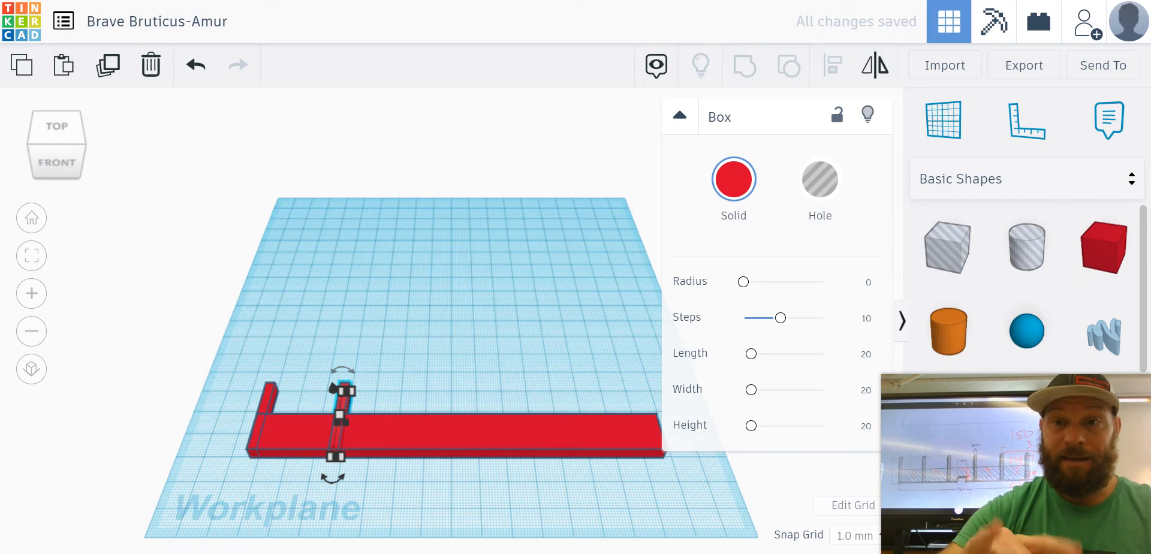
Repeat the spaced duplication of the upright four times, up to the bar's right end
{"action": "key", "text": "ctrl+d"}
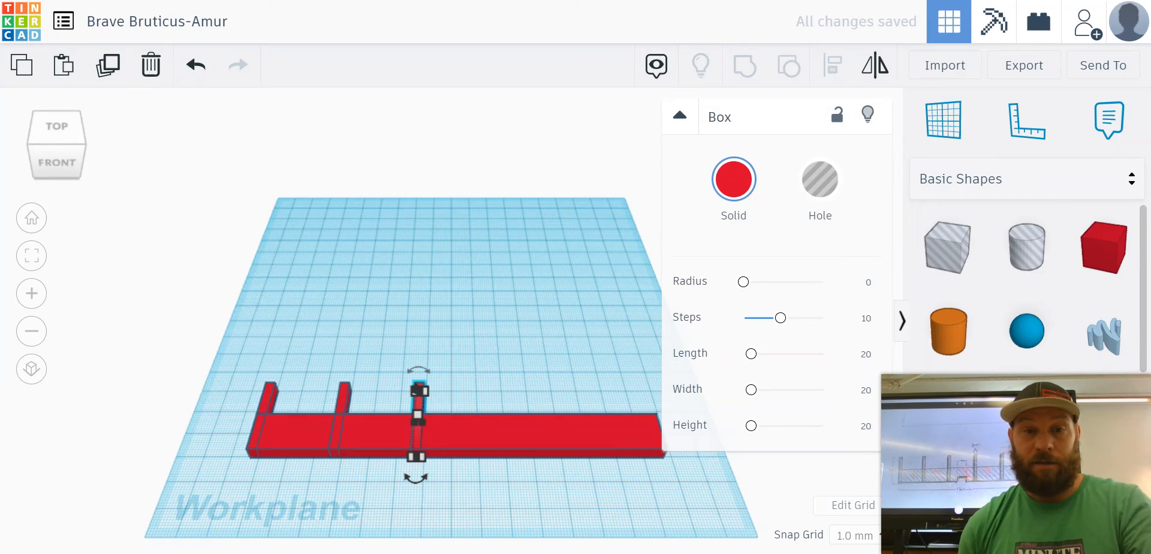
{"action": "key", "text": "ctrl+d"}
{"action": "key", "text": "ctrl+d"}
{"action": "key", "text": "ctrl+d"}
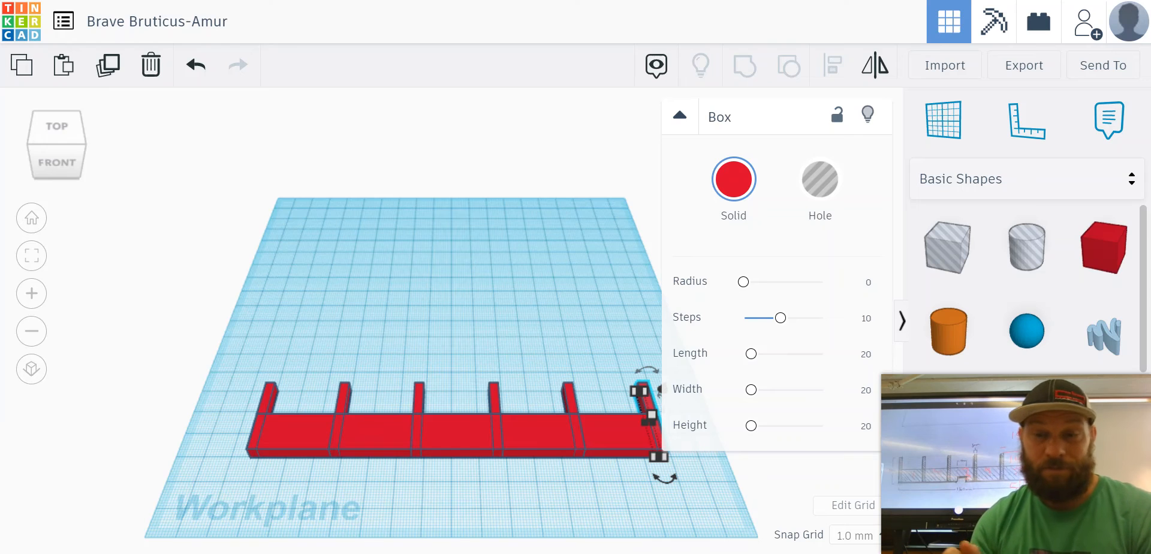
{"action": "left_click", "coordinate": [158, 235]}
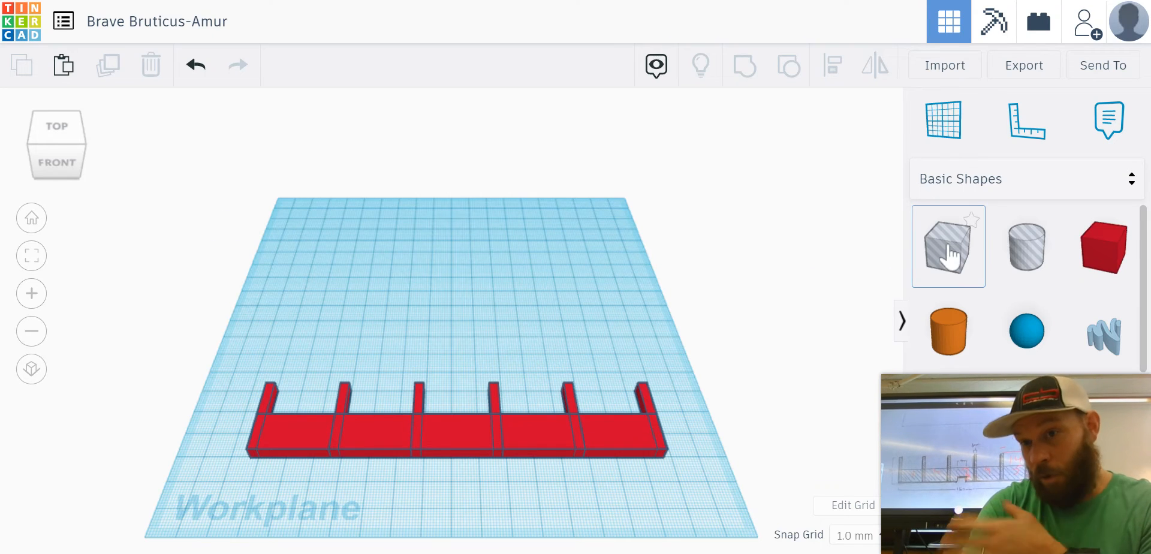
Place a box hole on the workplane behind the bar and size it 10 mm wide by 5 mm deep
{"action": "left_click_drag", "start_coordinate": [948, 256], "coordinate": [430, 293]}
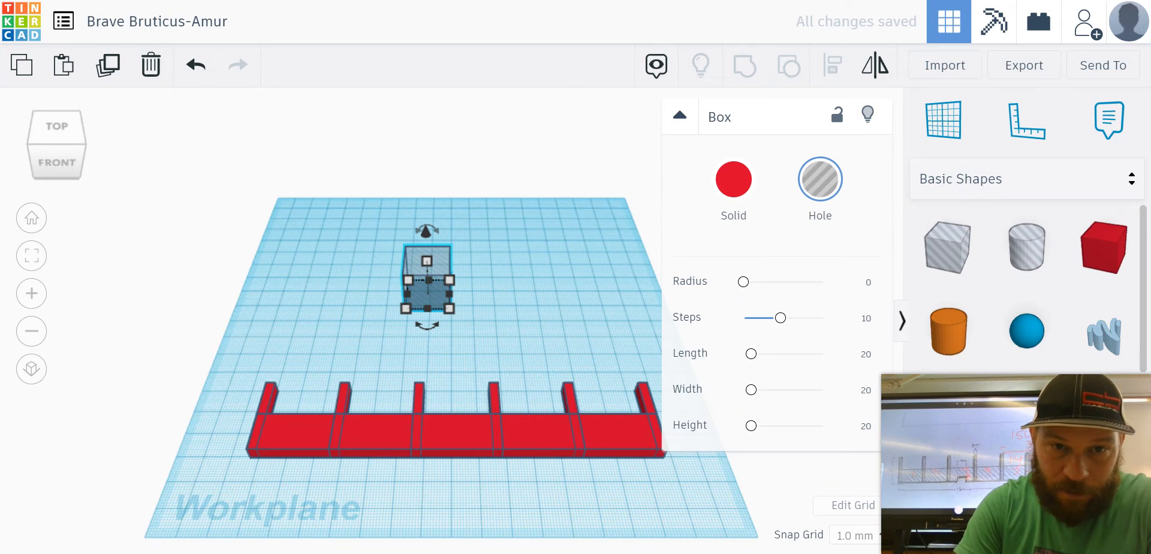
{"action": "mouse_move", "coordinate": [449, 312]}
{"action": "left_click", "coordinate": [432, 376]}
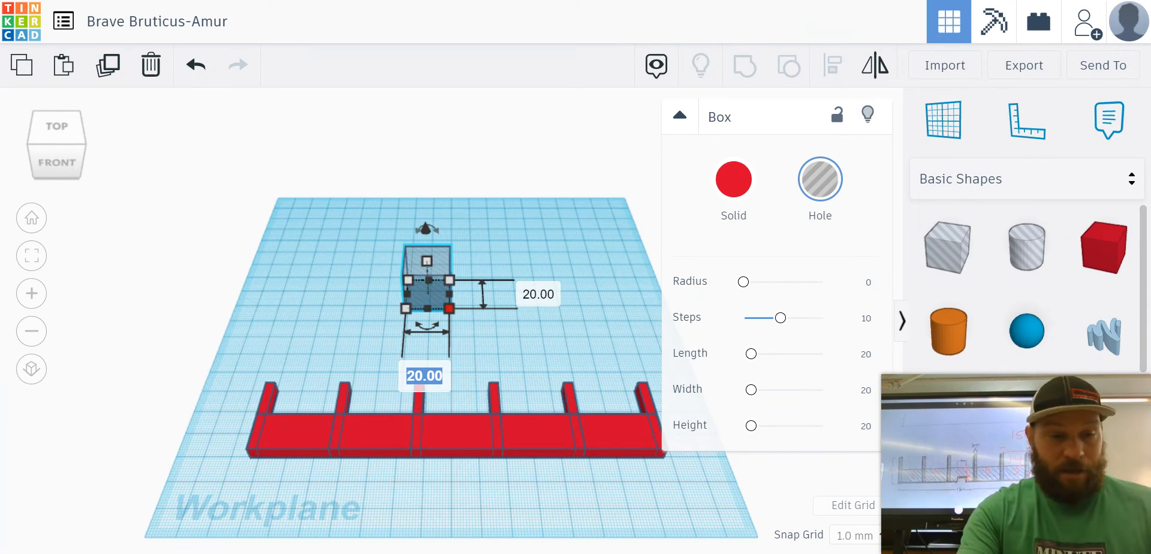
{"action": "type", "text": "10"}
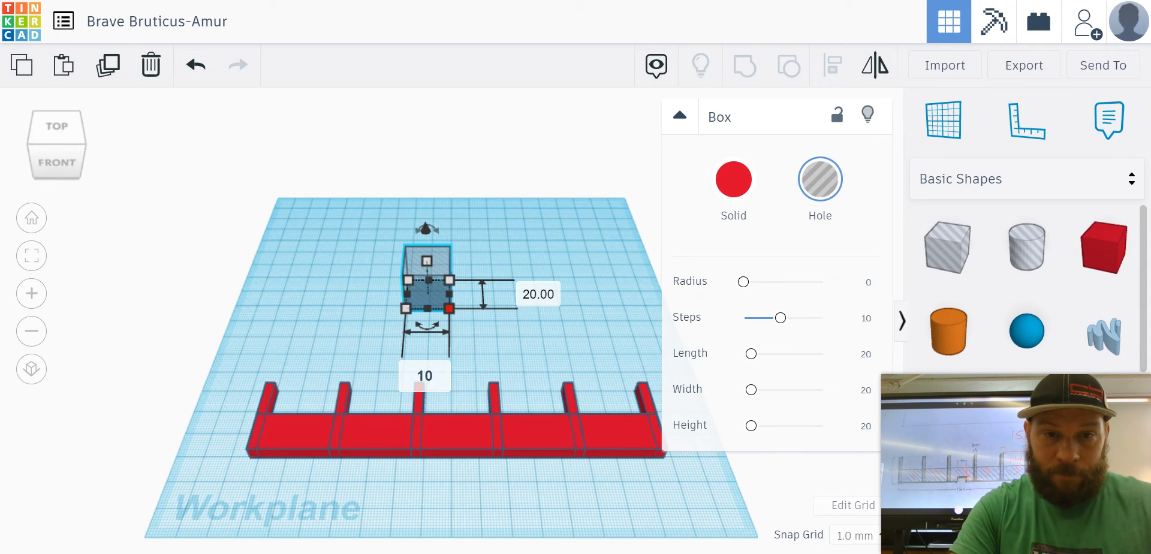
{"action": "left_click", "coordinate": [540, 295]}
{"action": "type", "text": "5"}
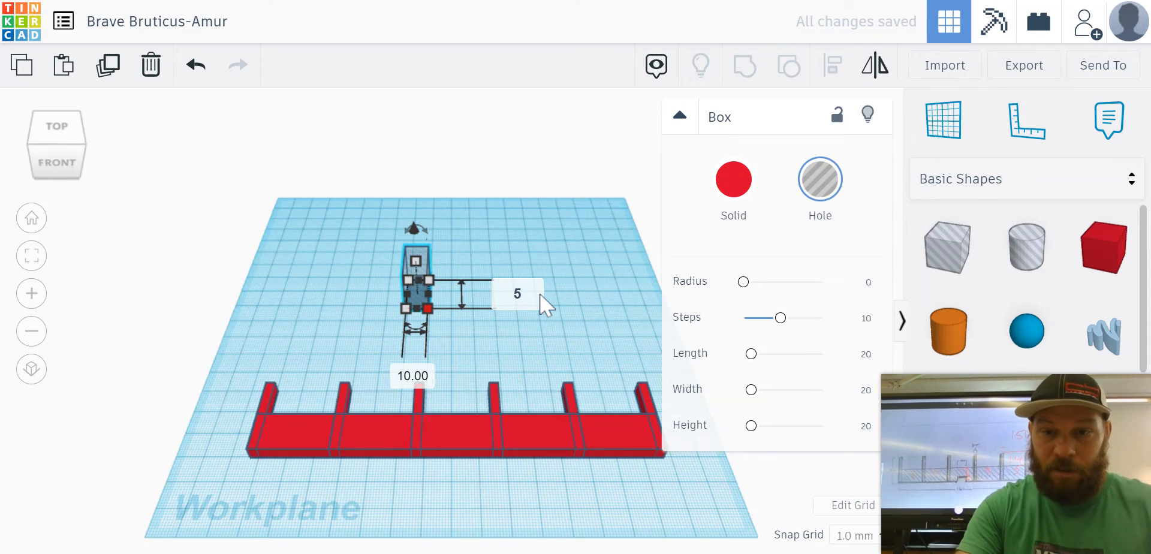
{"action": "key", "text": "Return"}
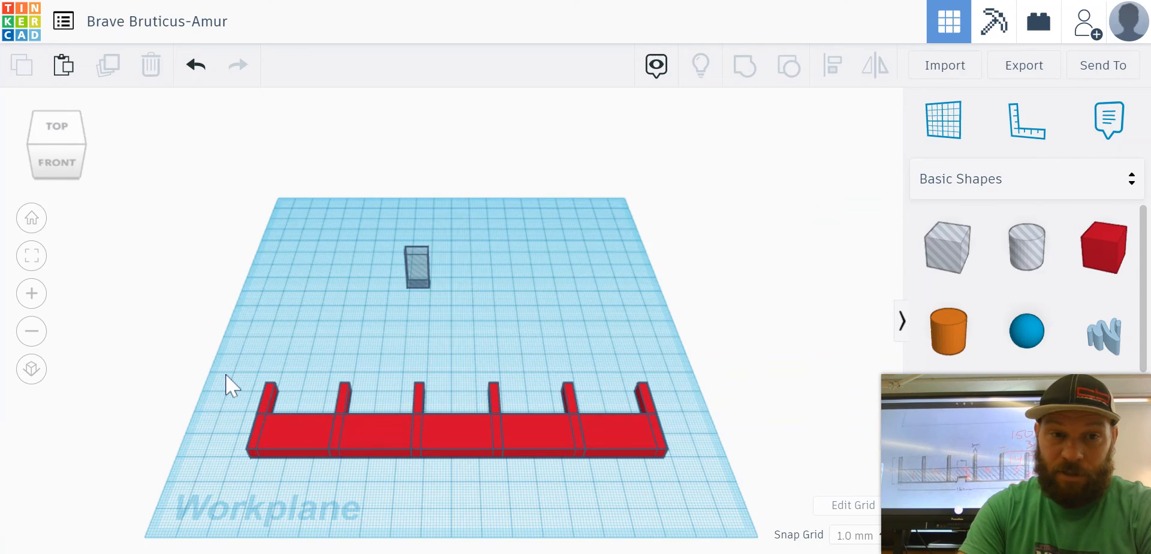
Group the bar and its six uprights into one solid shape
{"action": "left_click_drag", "start_coordinate": [226, 376], "coordinate": [729, 477]}
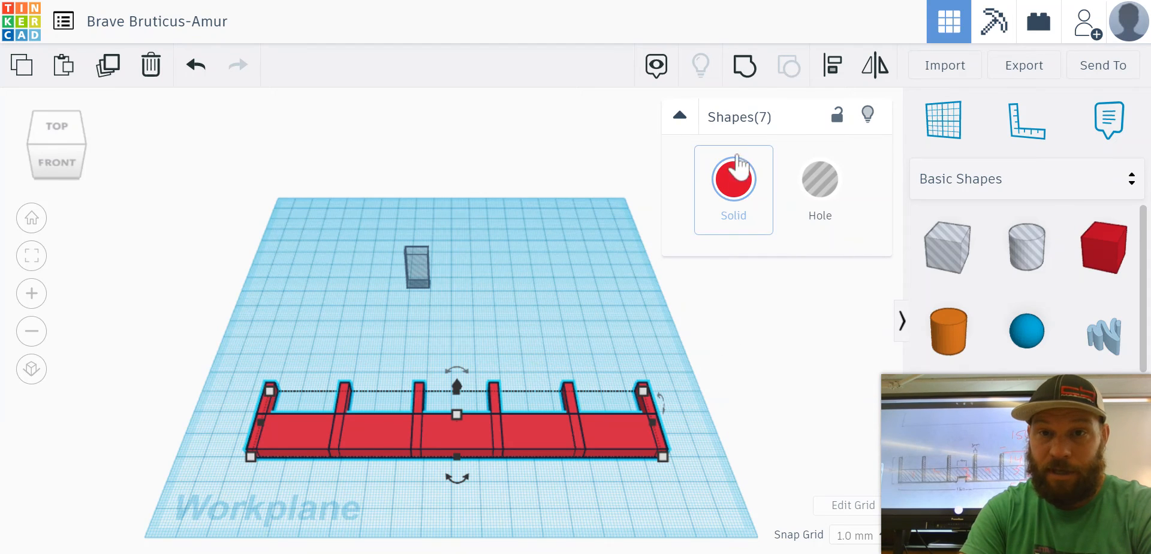
{"action": "left_click", "coordinate": [742, 69]}
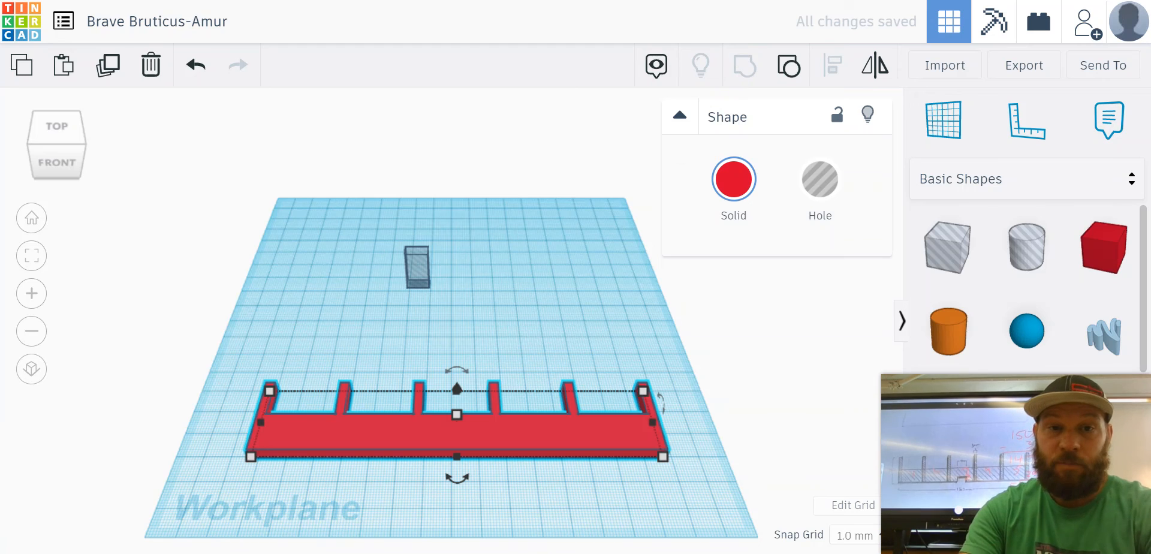
{"action": "left_click", "coordinate": [560, 204]}
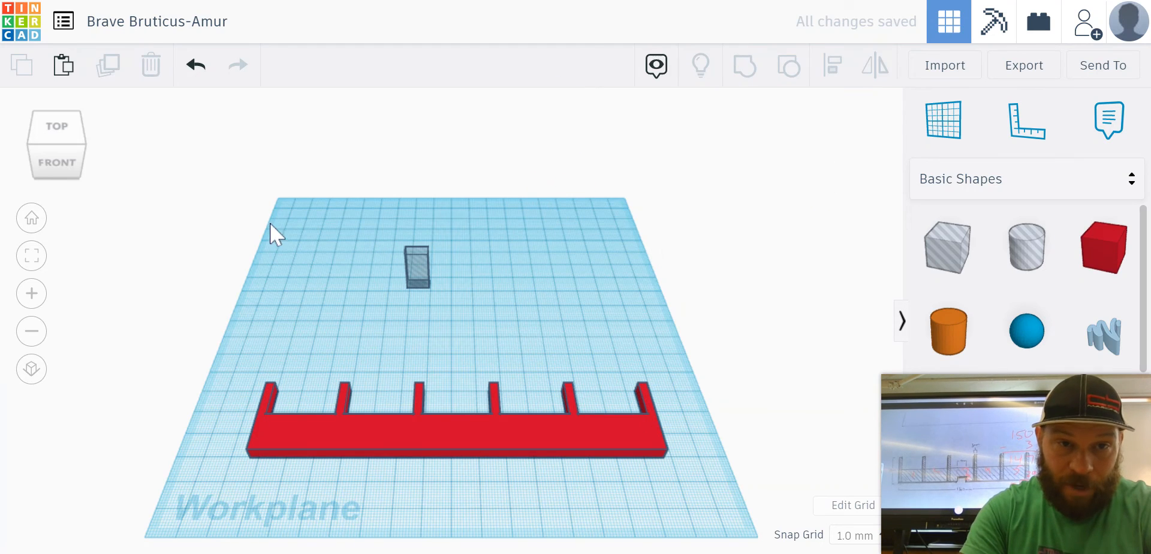
Align the box hole flush with the bar's front edge and centre it along the bar's length
{"action": "left_click_drag", "start_coordinate": [216, 208], "coordinate": [576, 495]}
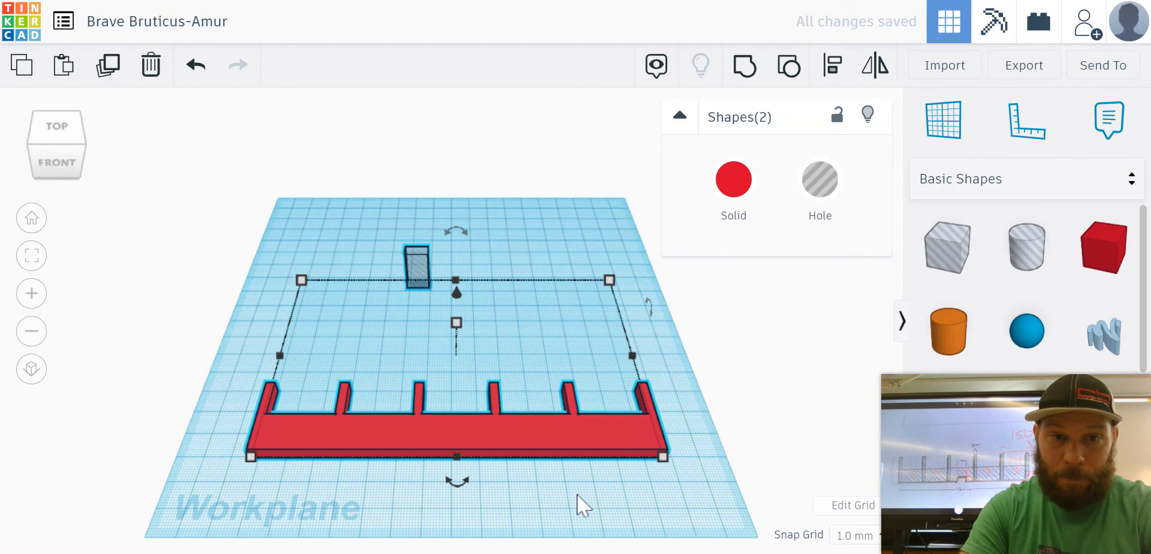
{"action": "left_click", "coordinate": [832, 65]}
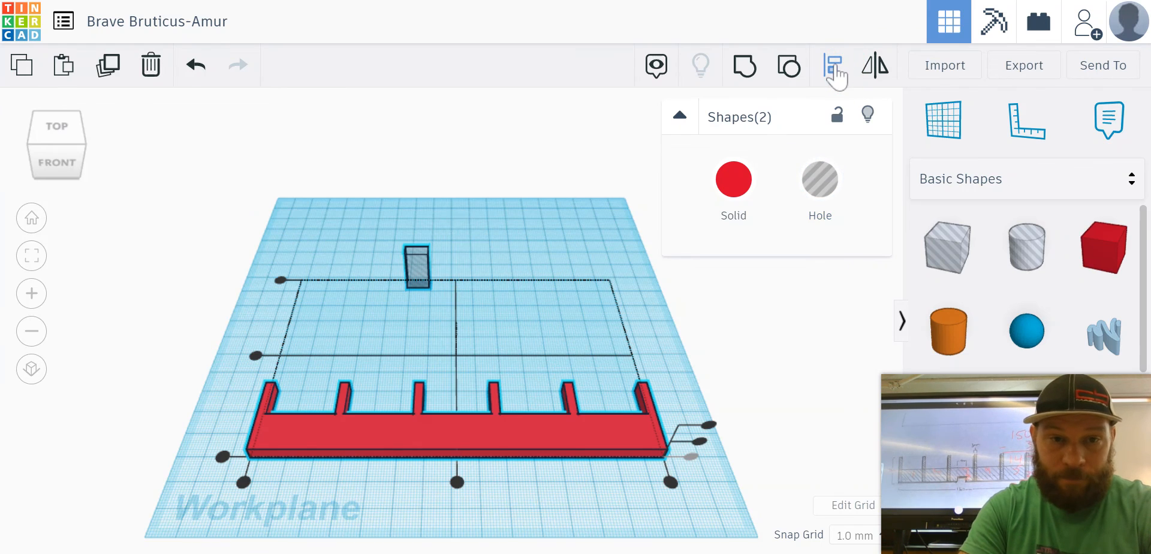
{"action": "left_click", "coordinate": [243, 482]}
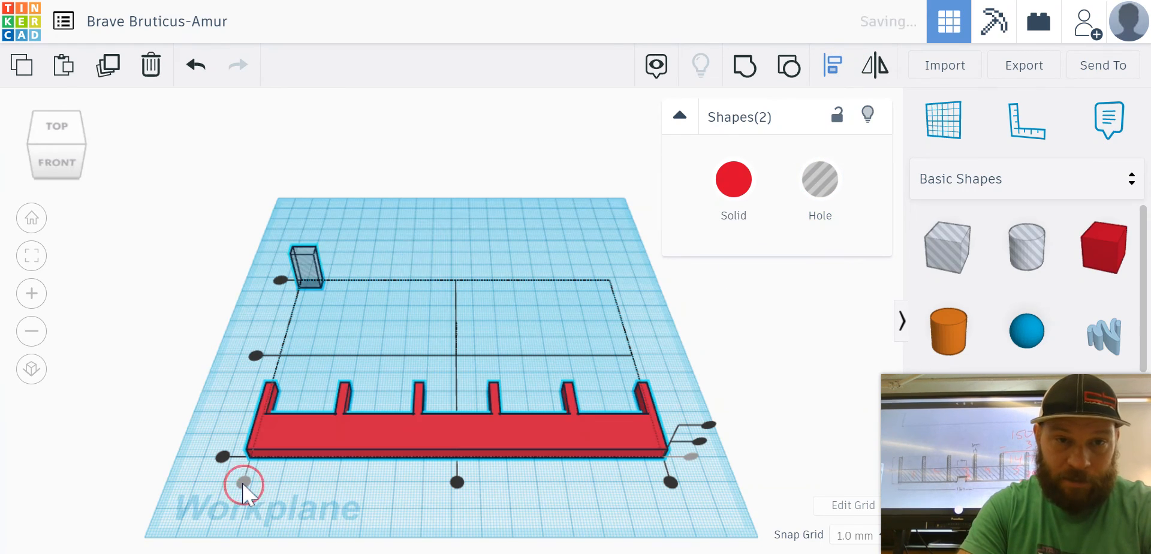
{"action": "left_click", "coordinate": [223, 457]}
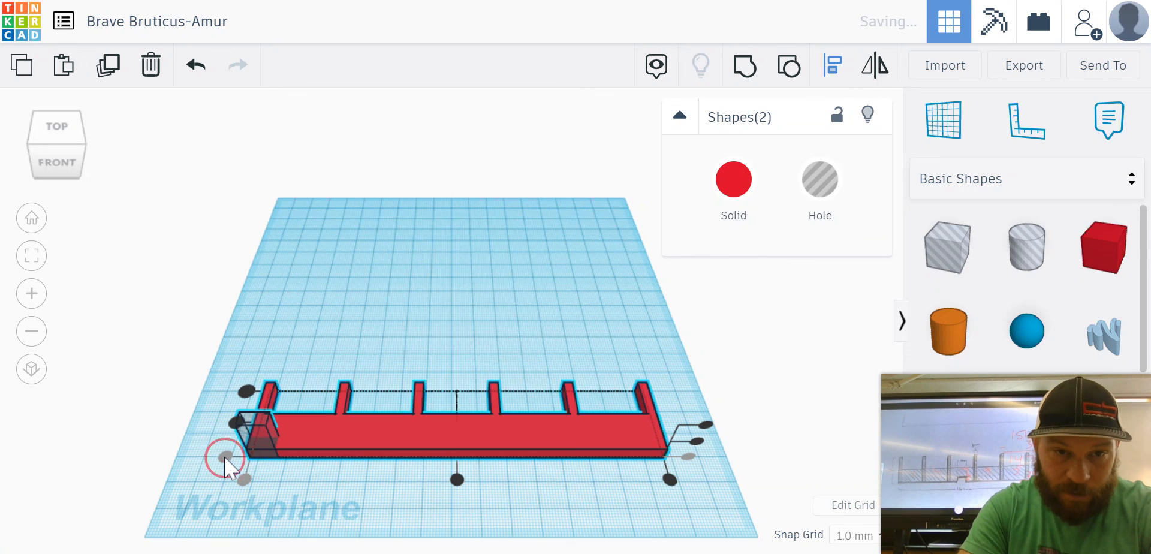
{"action": "left_click", "coordinate": [456, 479]}
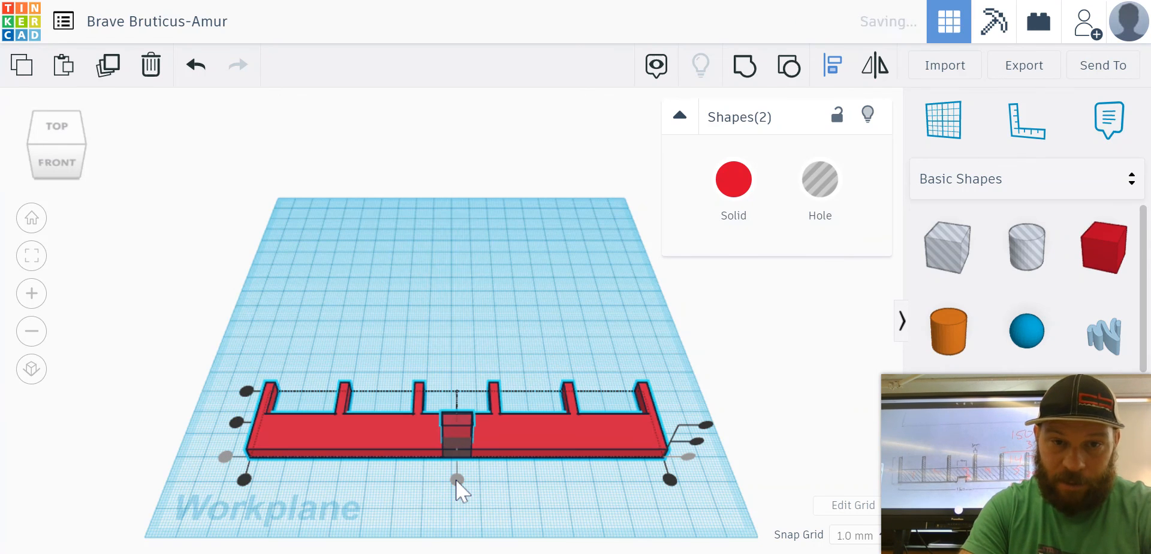
{"action": "left_click", "coordinate": [464, 300]}
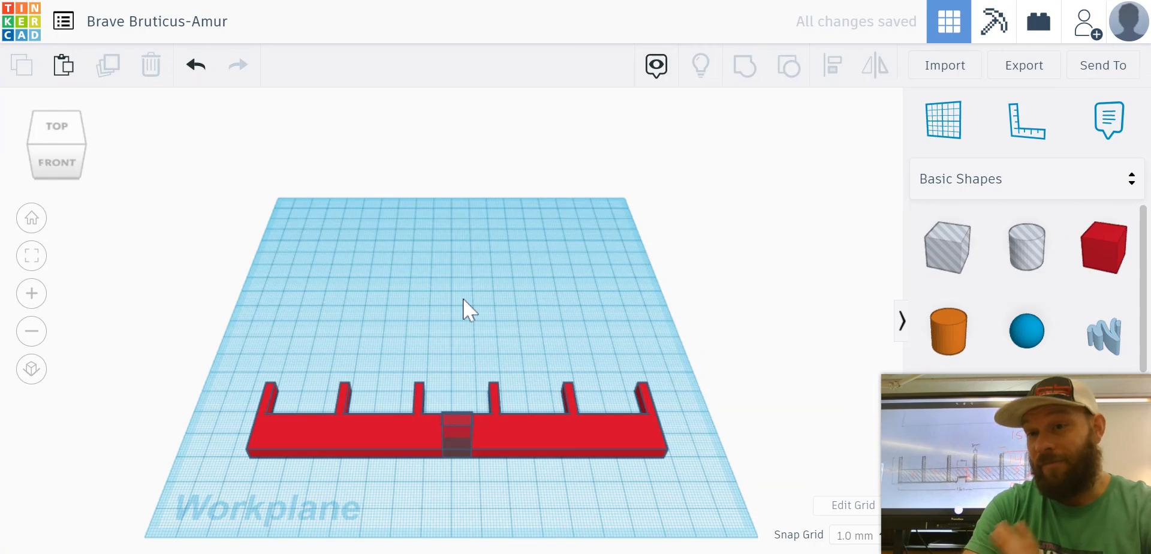
Group the box hole with the comb-shaped solid to cut the notch in its front edge
{"action": "left_click_drag", "start_coordinate": [386, 337], "coordinate": [546, 510]}
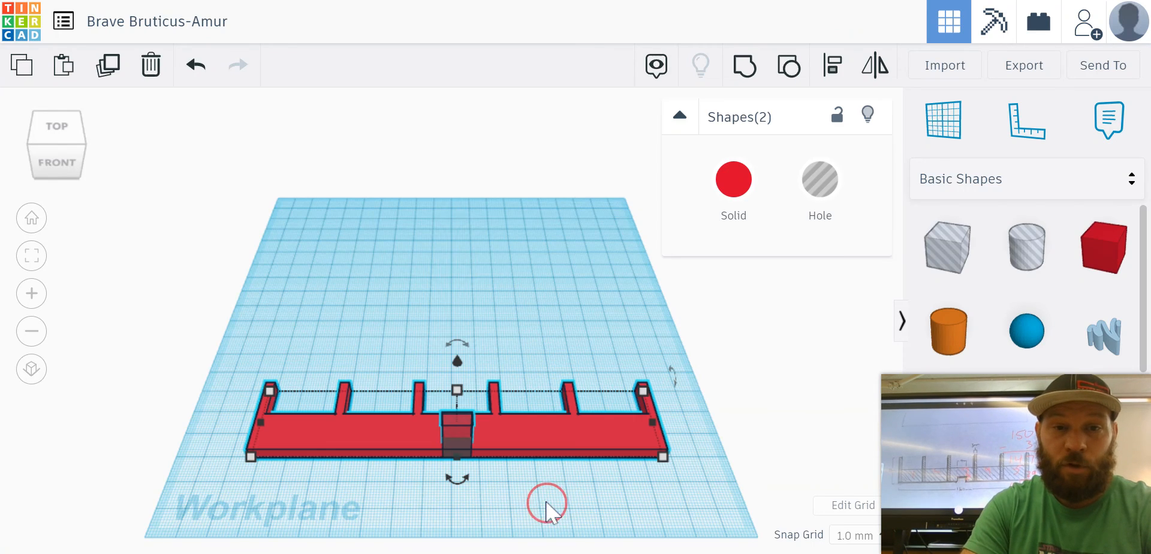
{"action": "left_click", "coordinate": [745, 65]}
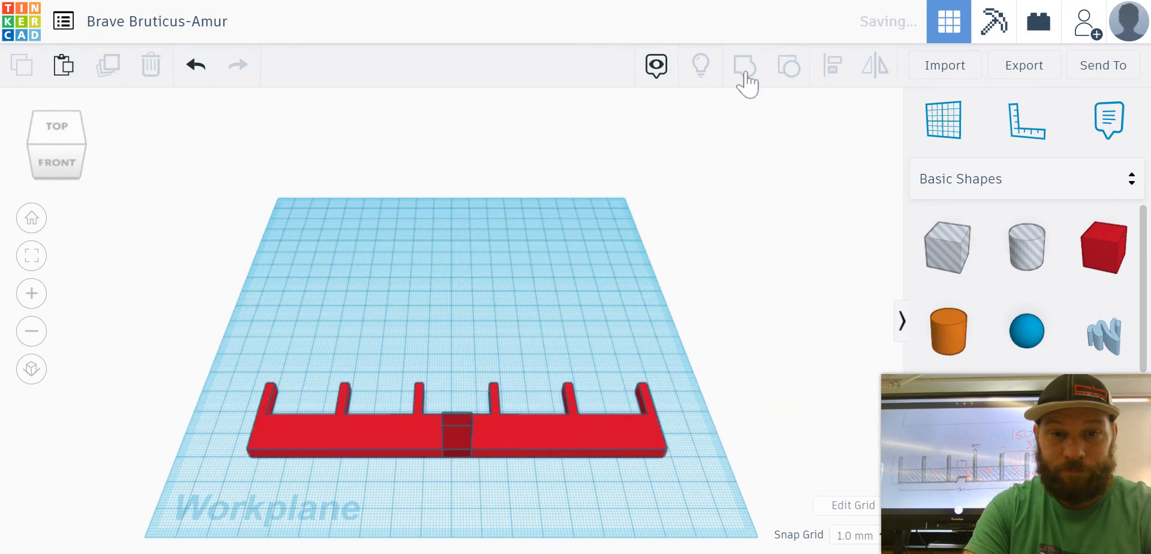
{"action": "left_click", "coordinate": [525, 210]}
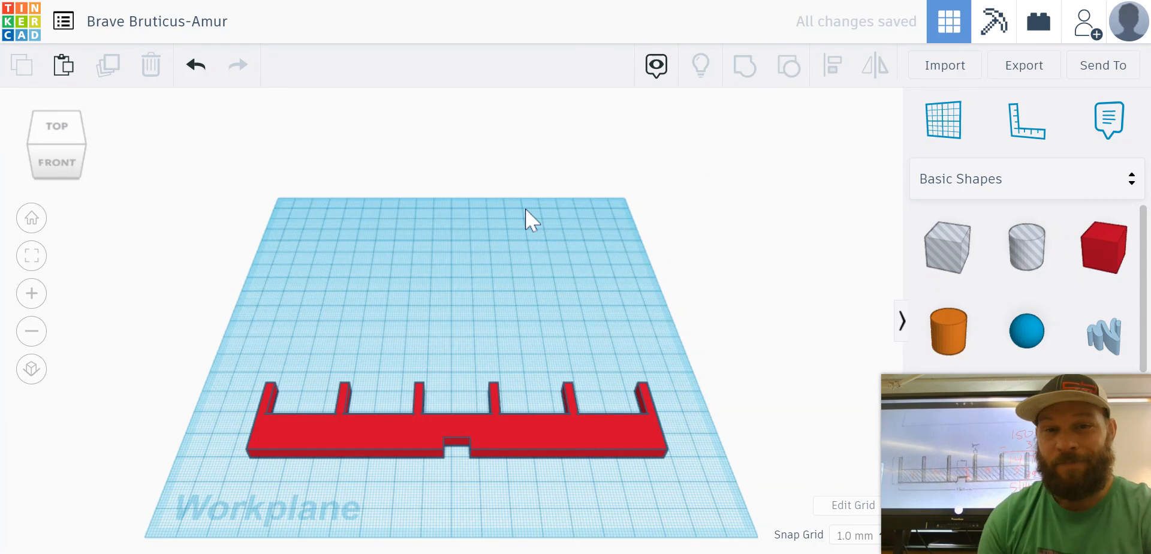